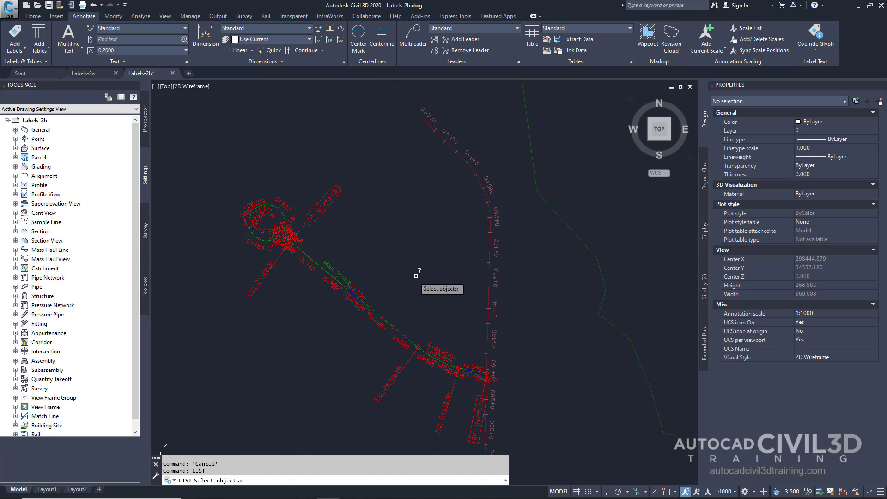
List the West Street tangent label, confirming AECC_ALIGNMENT_TANGENT_LABEL on layer C-ROAD-TEXT
scroll(339, 281, "up", 4)
scroll(339, 281, "up", 4)
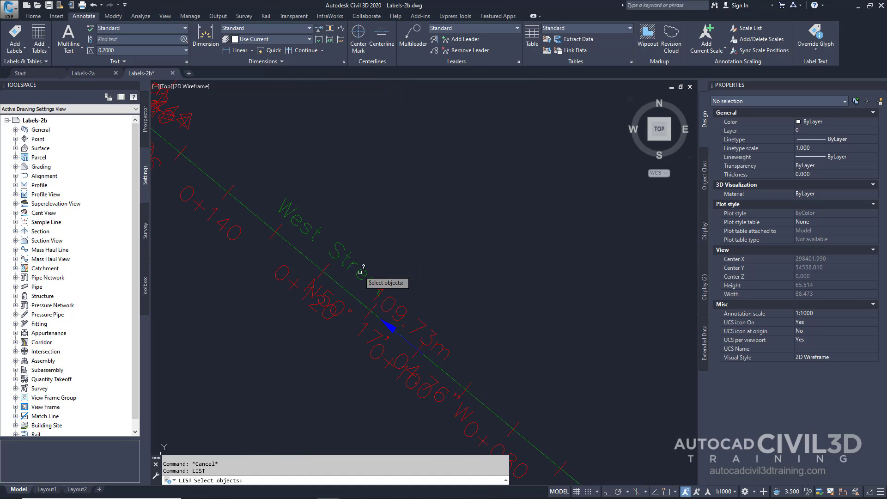
left_click(404, 315)
key("Return")
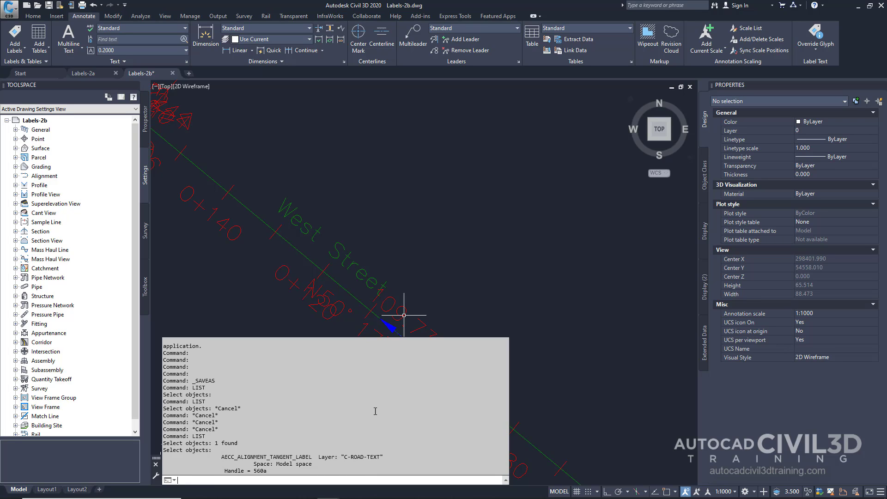
Select the West Street curve label and change its style to Design Data
key("Escape")
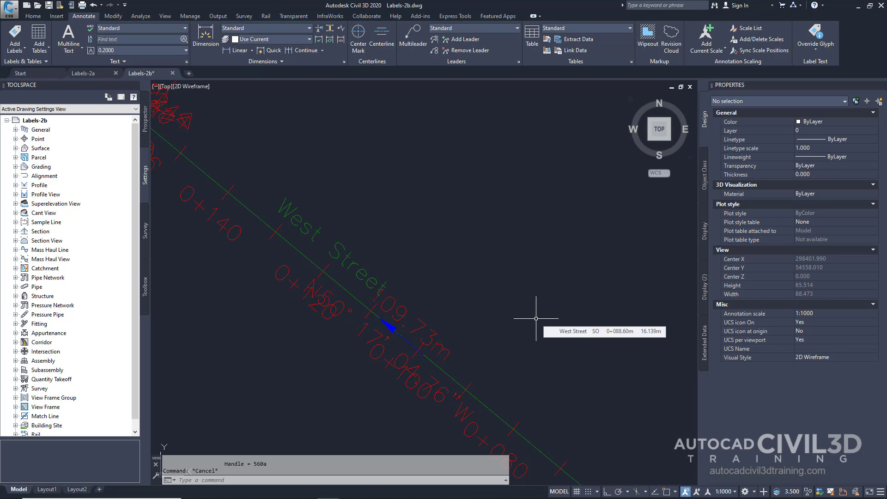
scroll(536, 318, "down", 4)
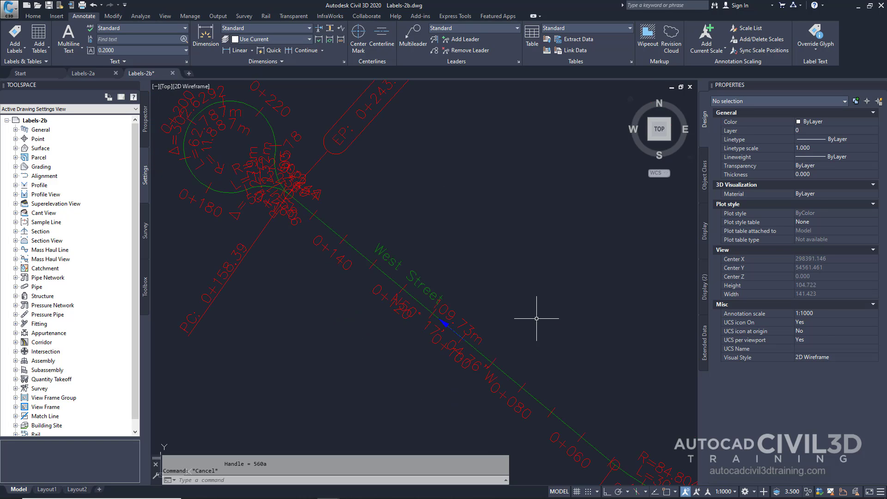
mouse_move(539, 319)
middle_mouse_down()
mouse_move(513, 335)
mouse_move(483, 334)
mouse_move(441, 277)
middle_mouse_up()
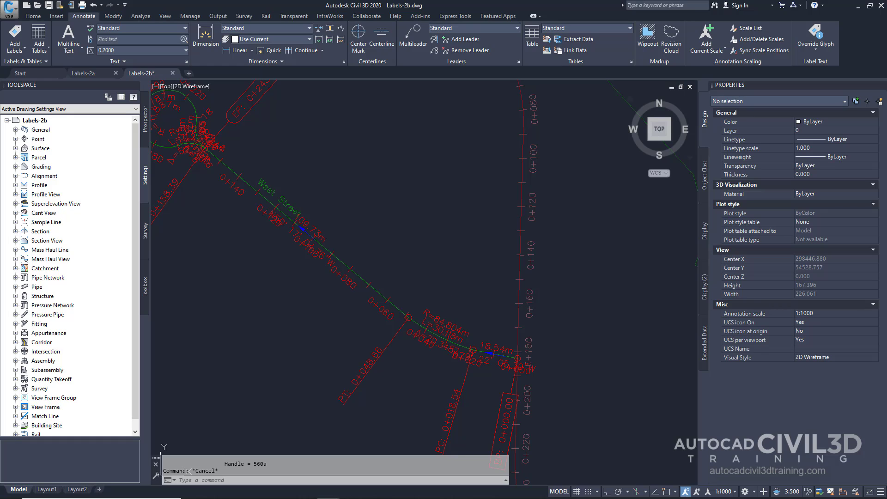
left_click(444, 319)
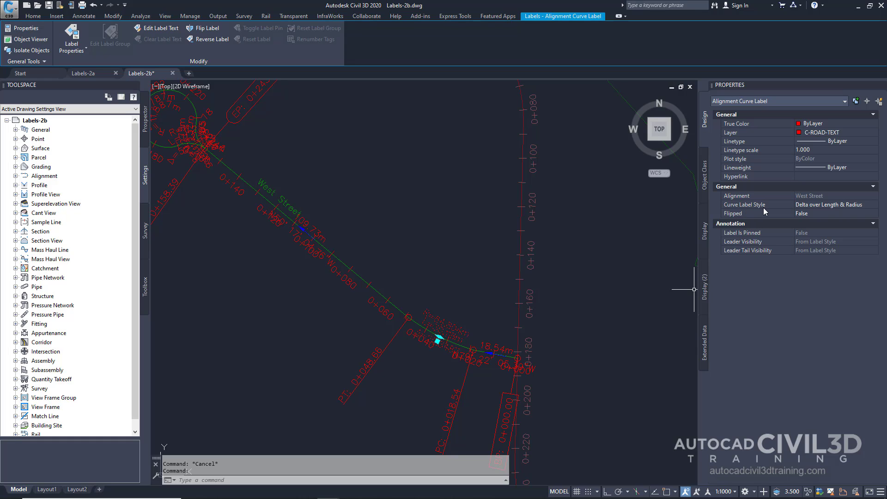
left_click(854, 206)
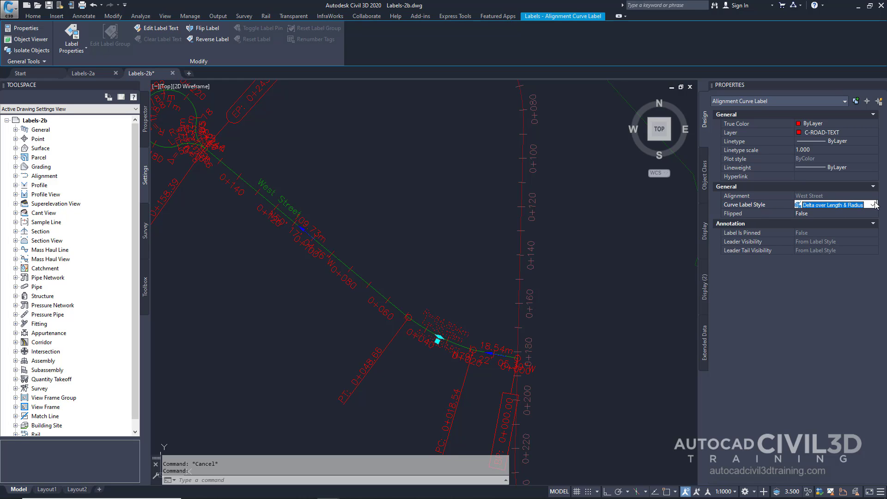
left_click(875, 205)
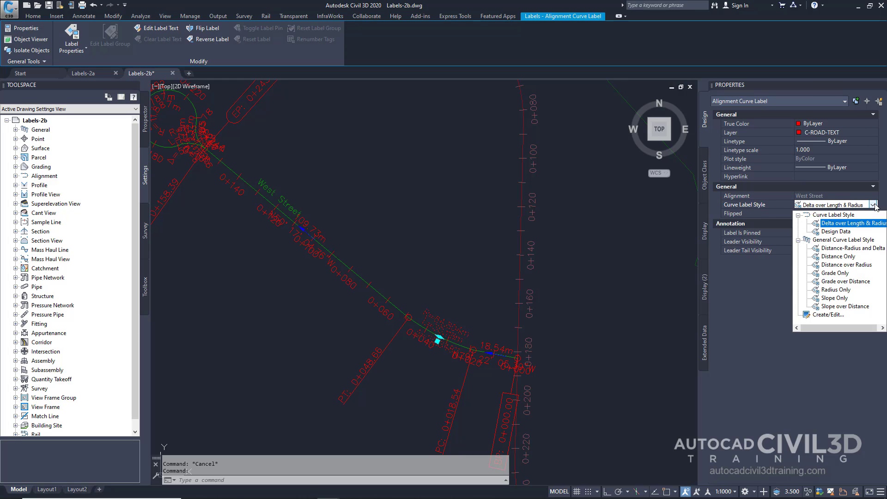
left_click(842, 232)
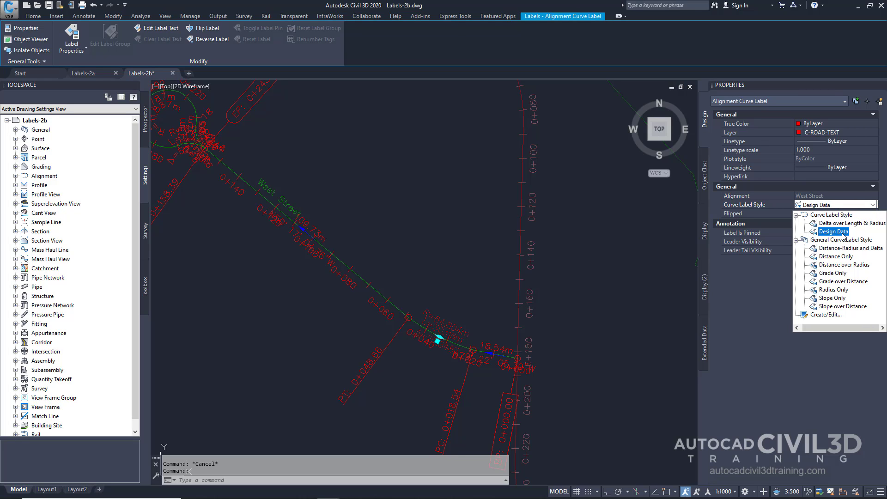
left_click(842, 233)
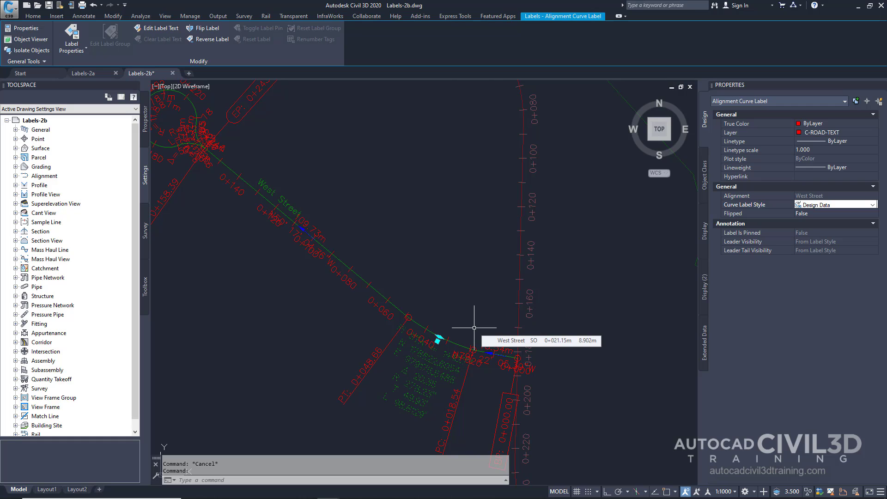
key("Escape")
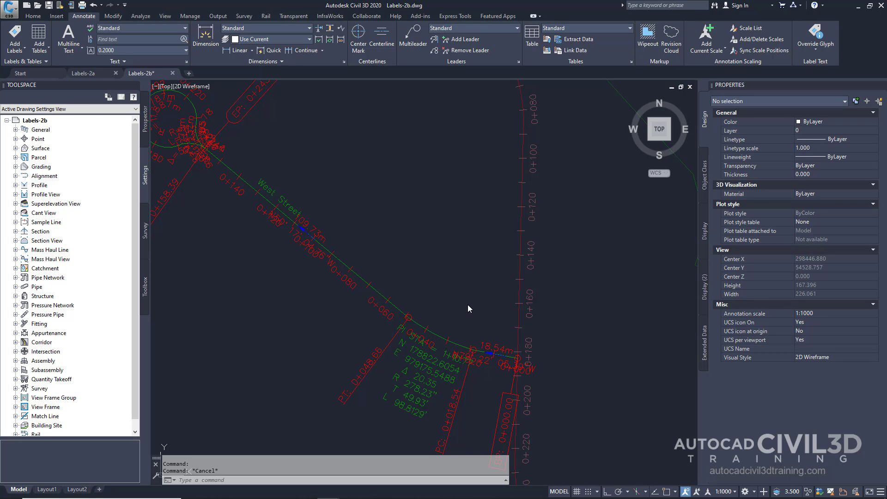
scroll(456, 306, "up", 2)
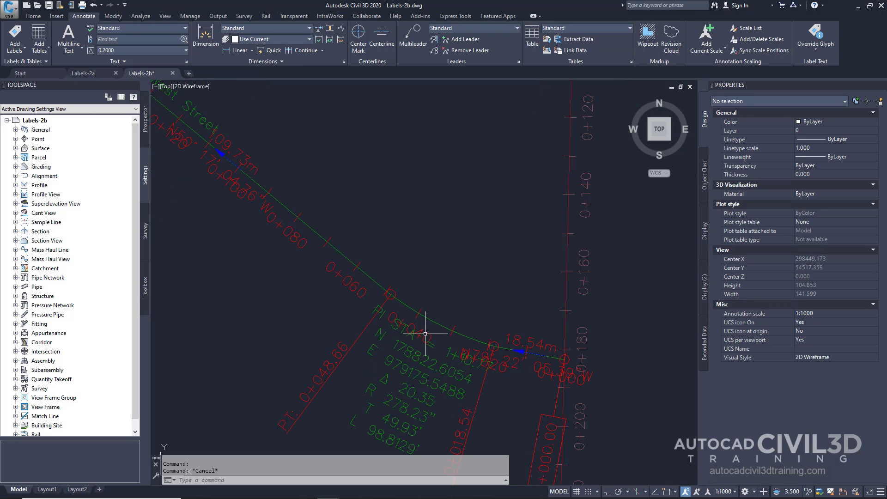
left_click(420, 324)
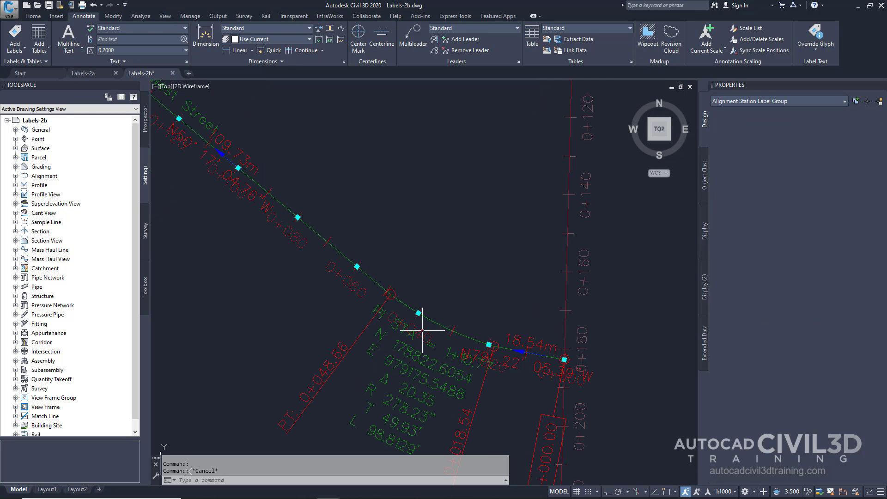
scroll(459, 272, "down", 4)
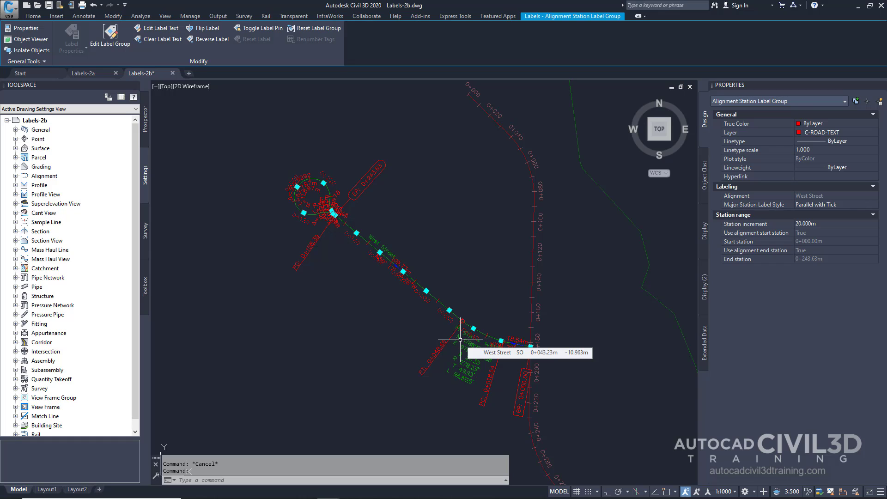
right_click(463, 270)
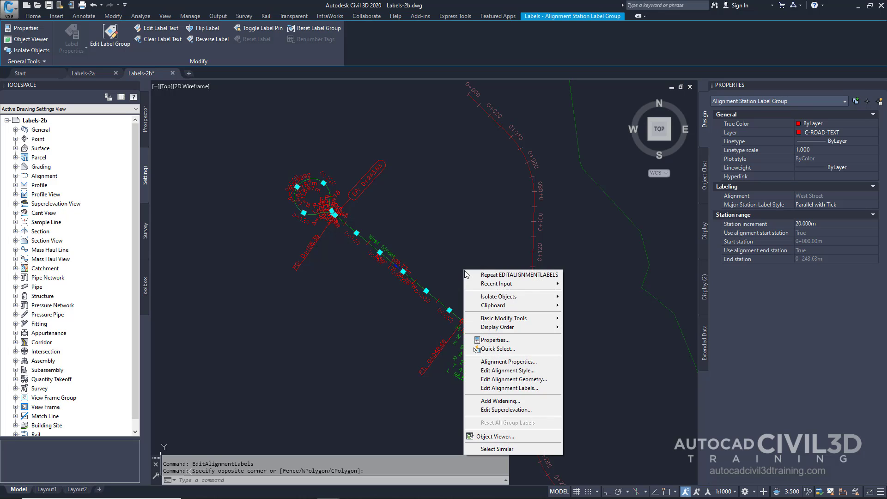
left_click(548, 389)
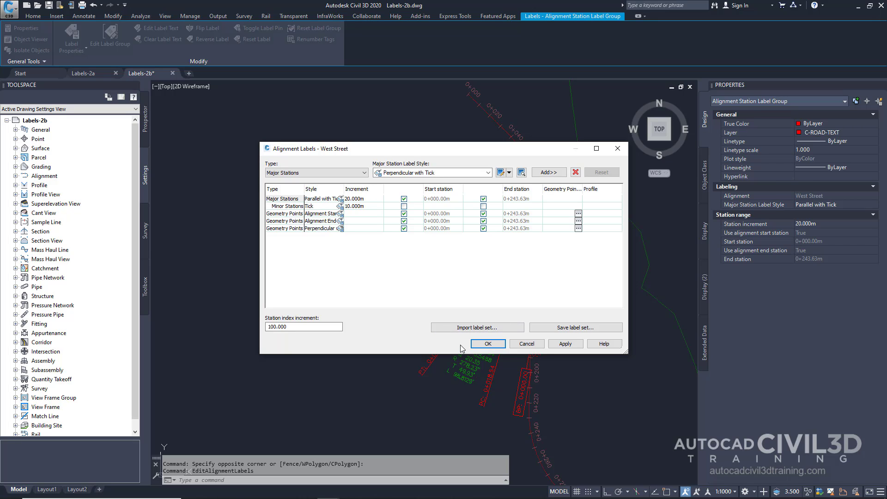
left_click(621, 149)
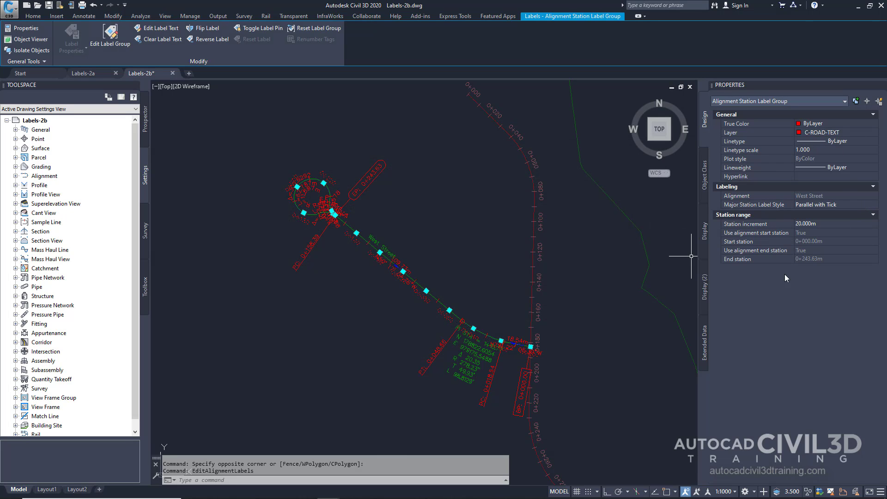
Set West Street's major station label style to Perpendicular with Tick
left_click(857, 205)
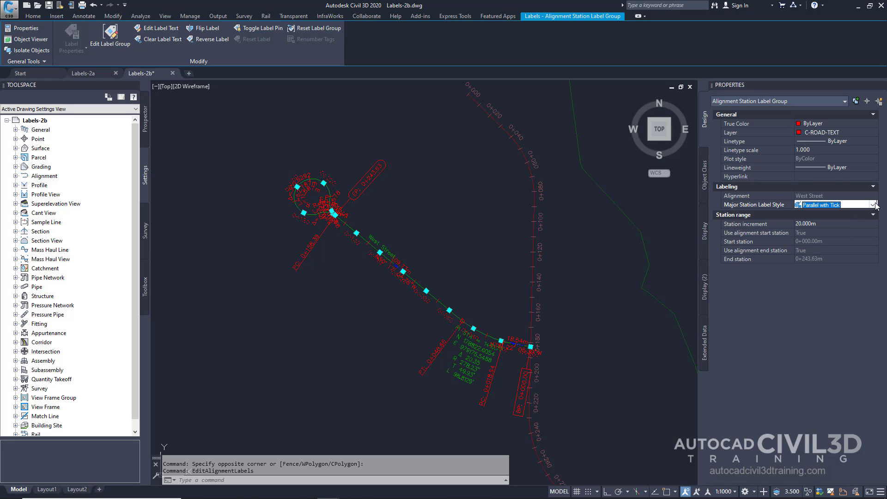
left_click(874, 206)
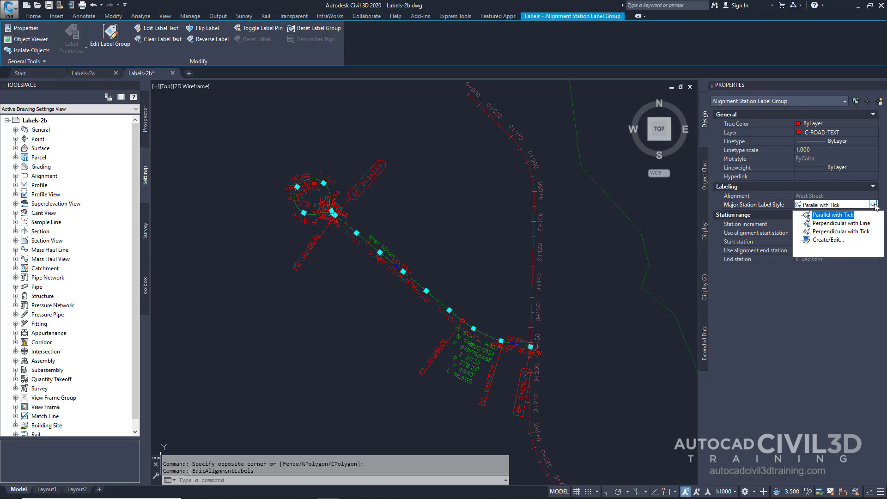
left_click(866, 232)
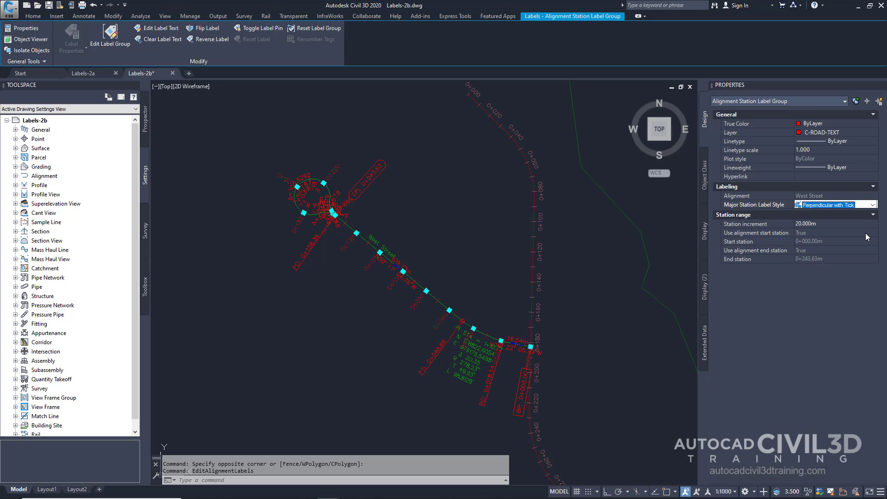
key("Escape")
left_click(463, 277)
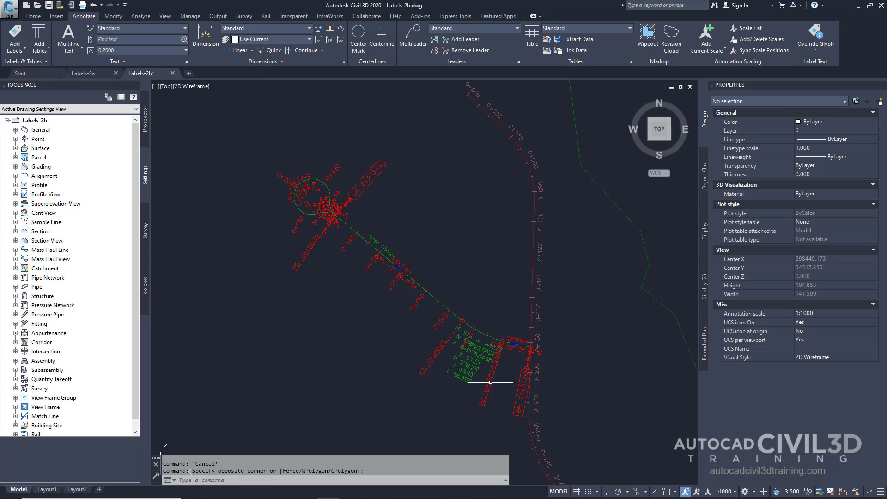
Window-select the geometry point label and set its Flipped property to True
left_click(510, 390)
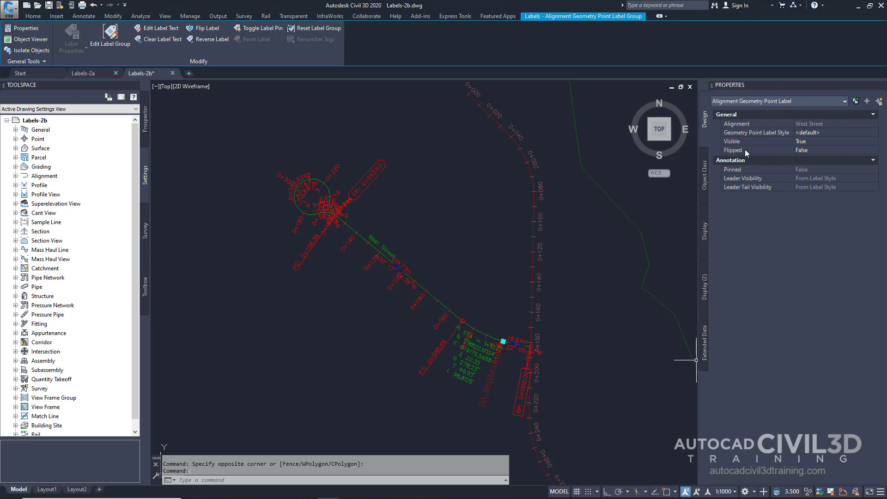
left_click(816, 152)
left_click(827, 149)
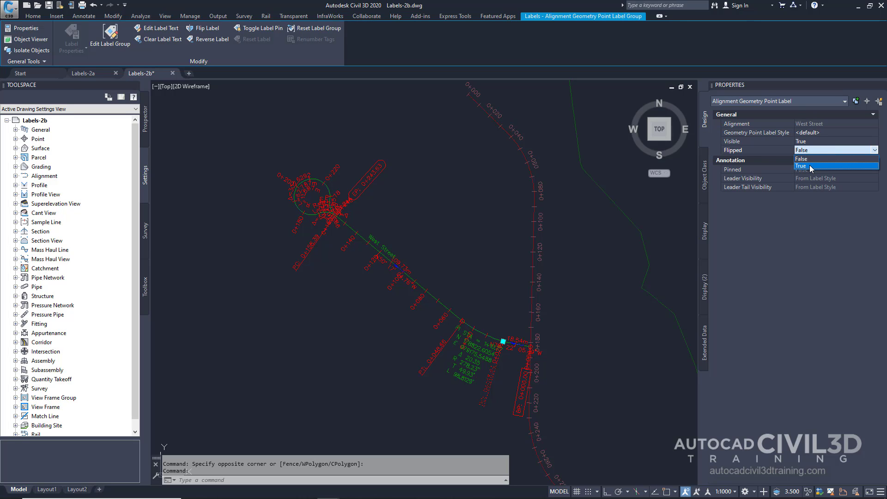
left_click(810, 165)
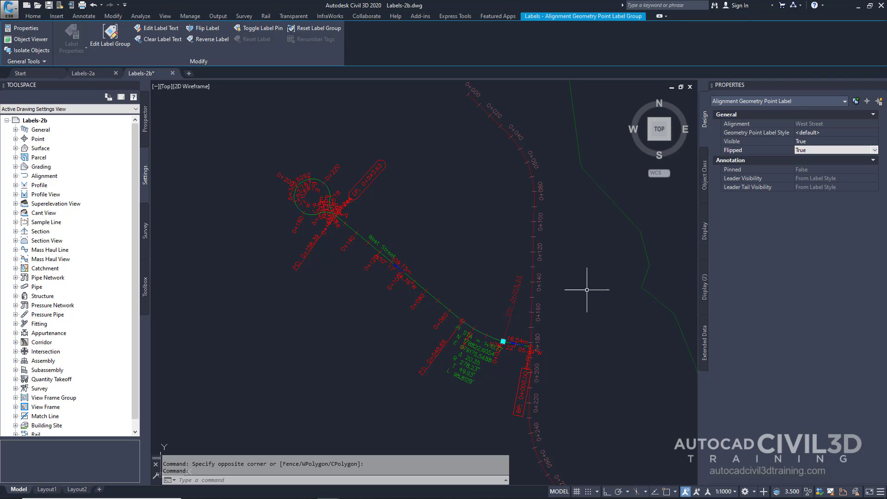
key("Escape")
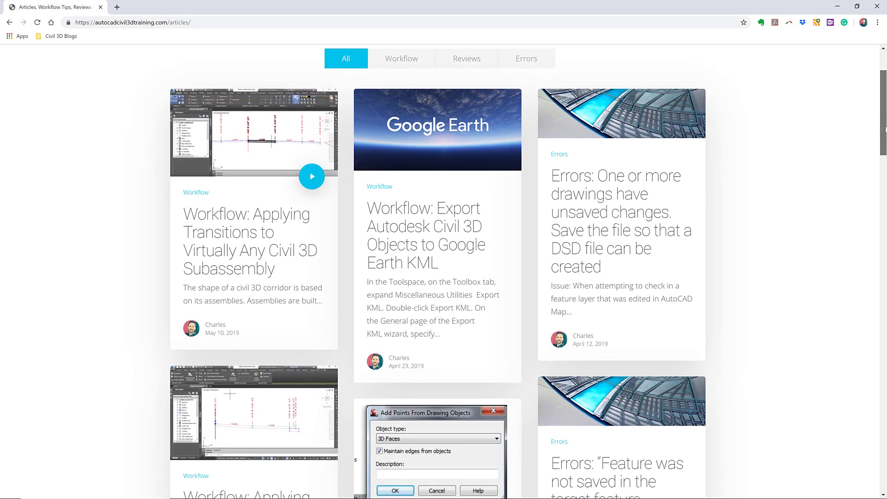
Scroll the autocadcivil3dtraining.com Articles page down to the workflow and error articles
scroll(443, 277, "down", 3)
scroll(443, 277, "down", 2)
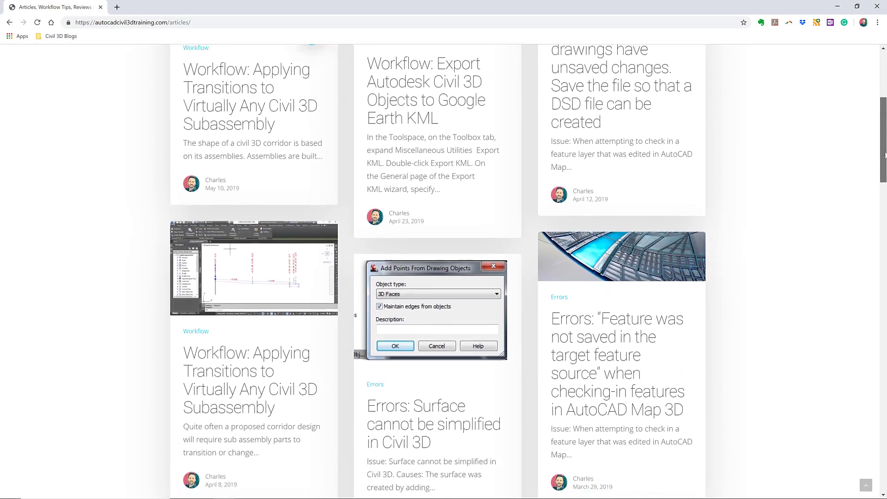